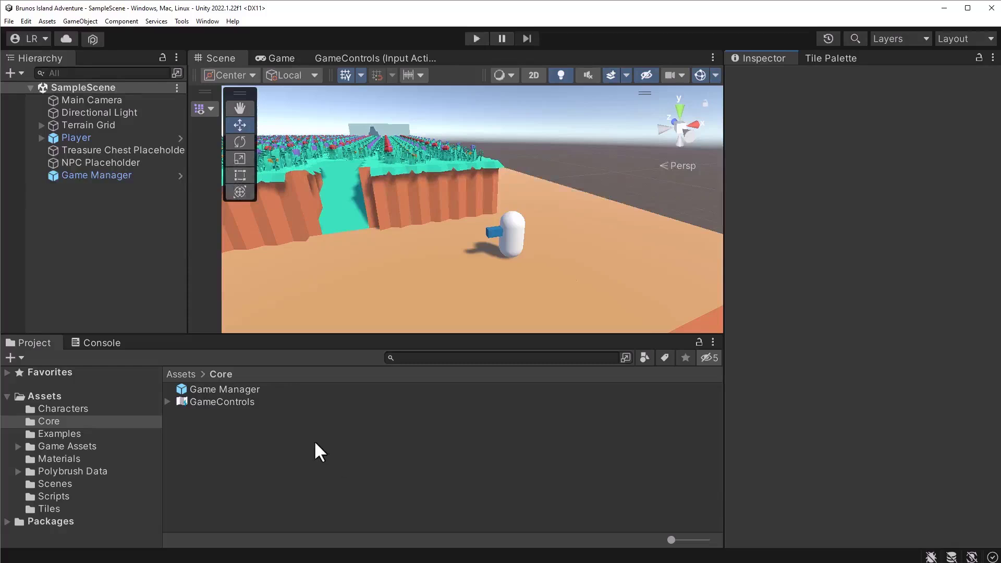
# Open the Game Manager prefab from the Core folder and add a Player Input component to it.
pyautogui.doubleClick(253, 391)
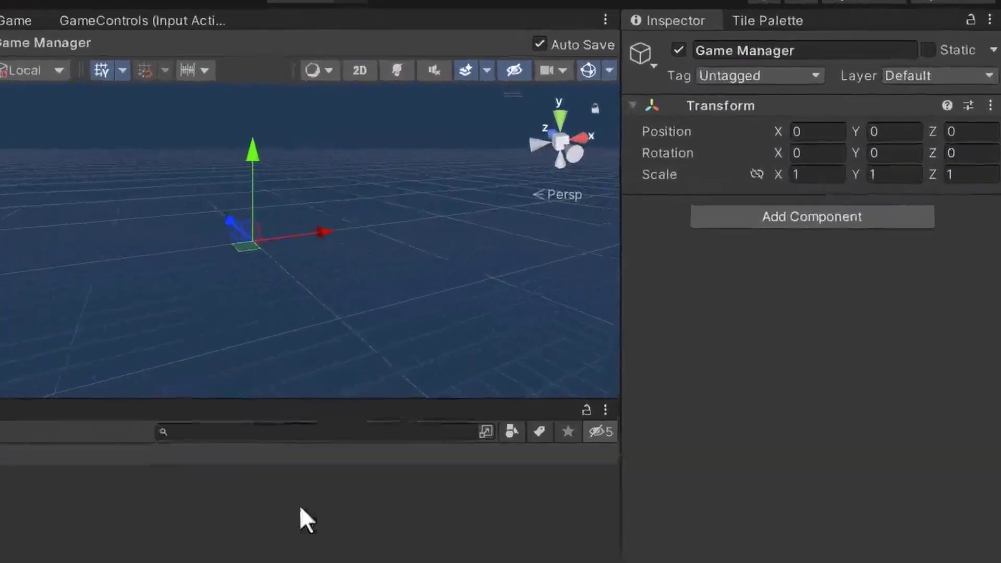
pyautogui.click(728, 226)
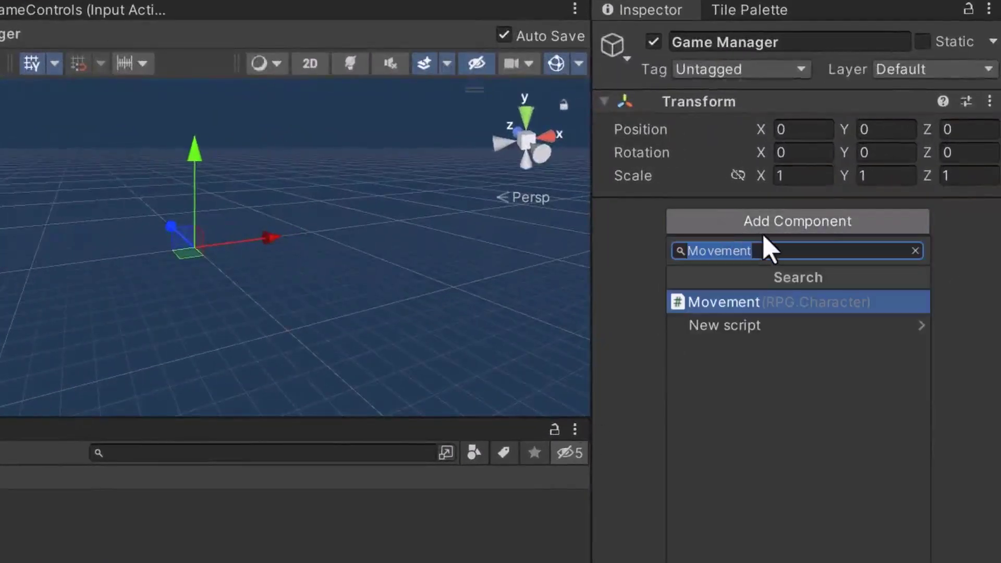
pyautogui.write('Playe')
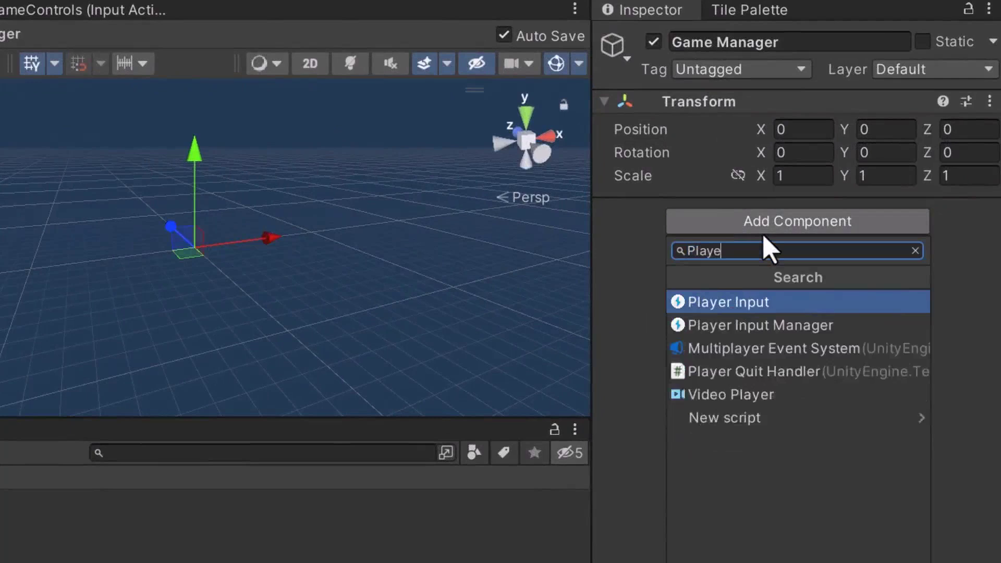
pyautogui.click(798, 303)
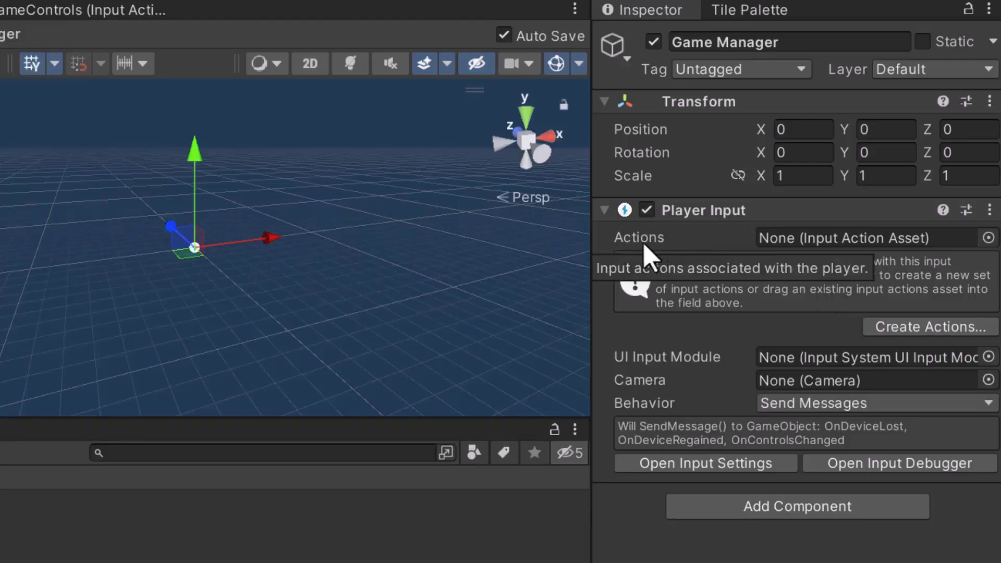
# Assign the GameControls asset as the Player Input's actions, with Gameplay as the default map.
pyautogui.click(988, 238)
pyautogui.moveTo(995, 228); pyautogui.dragTo(312, 200)
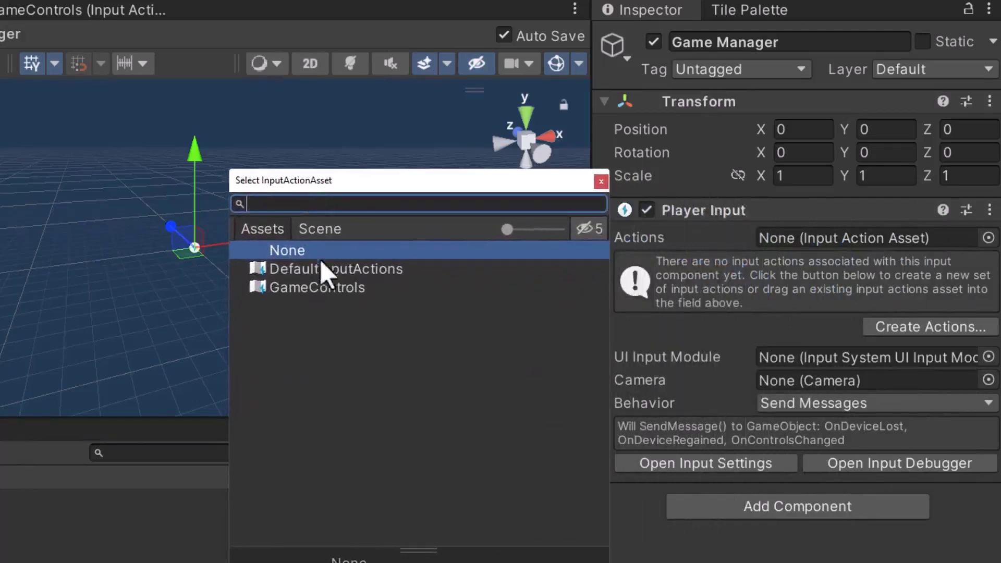
pyautogui.click(360, 290)
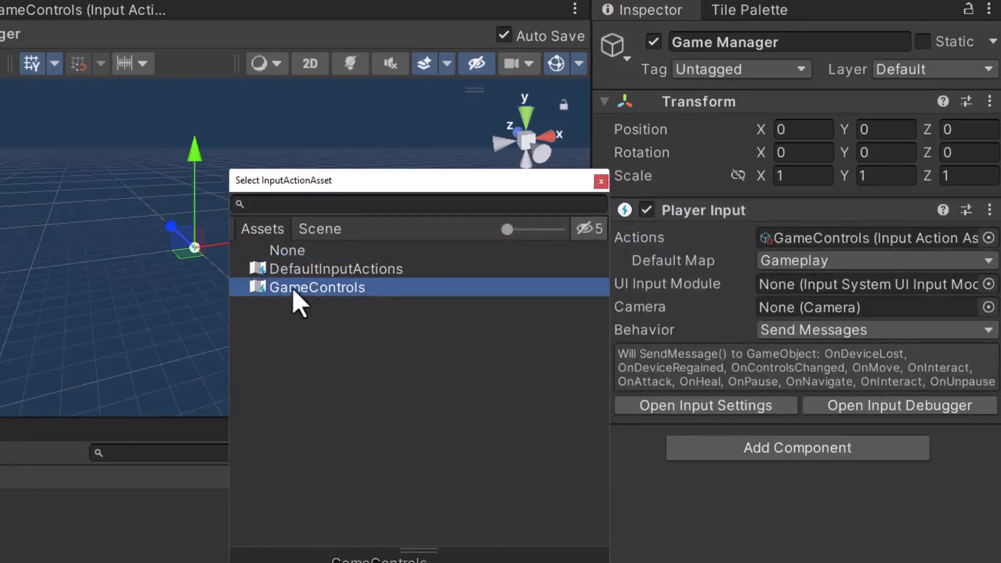
pyautogui.doubleClick(347, 290)
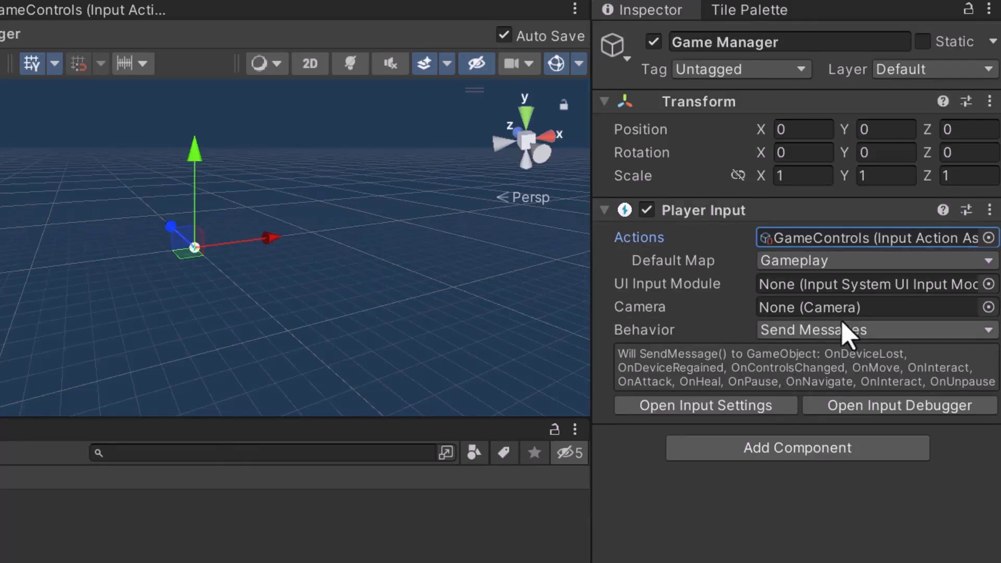
pyautogui.click(863, 264)
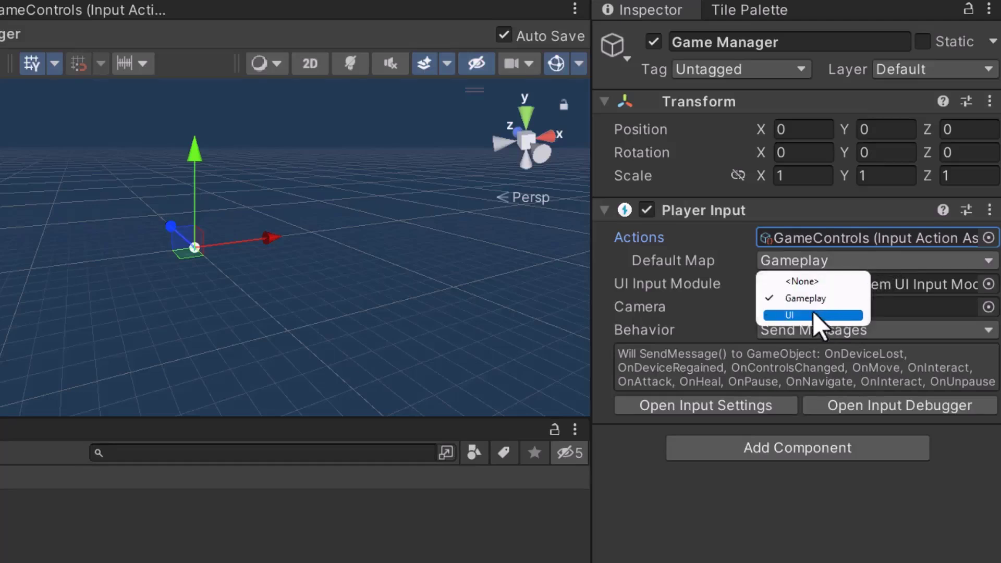
pyautogui.click(849, 301)
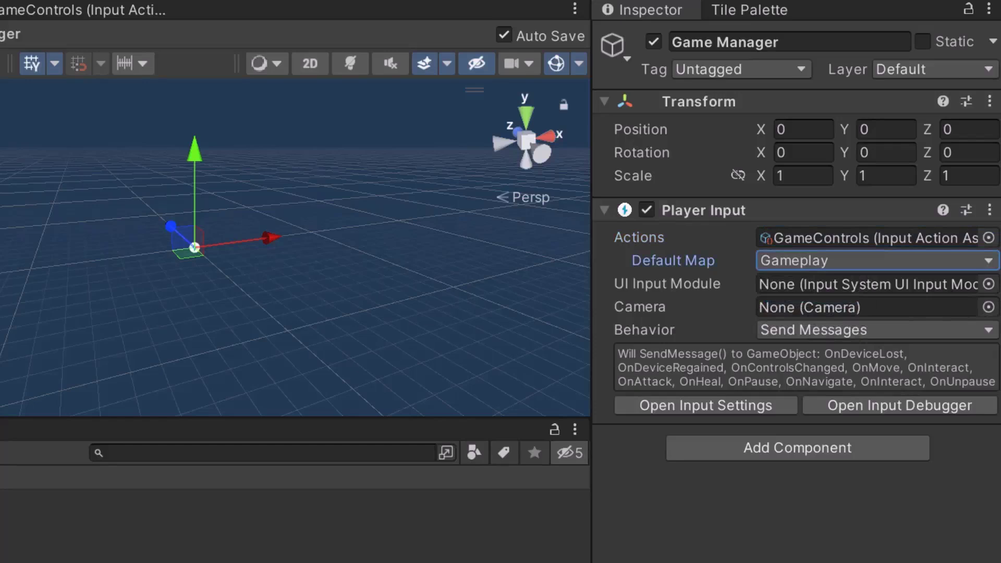
# Set the Player Input's behavior to Invoke Unity Events and expand its Gameplay events.
pyautogui.click(712, 287)
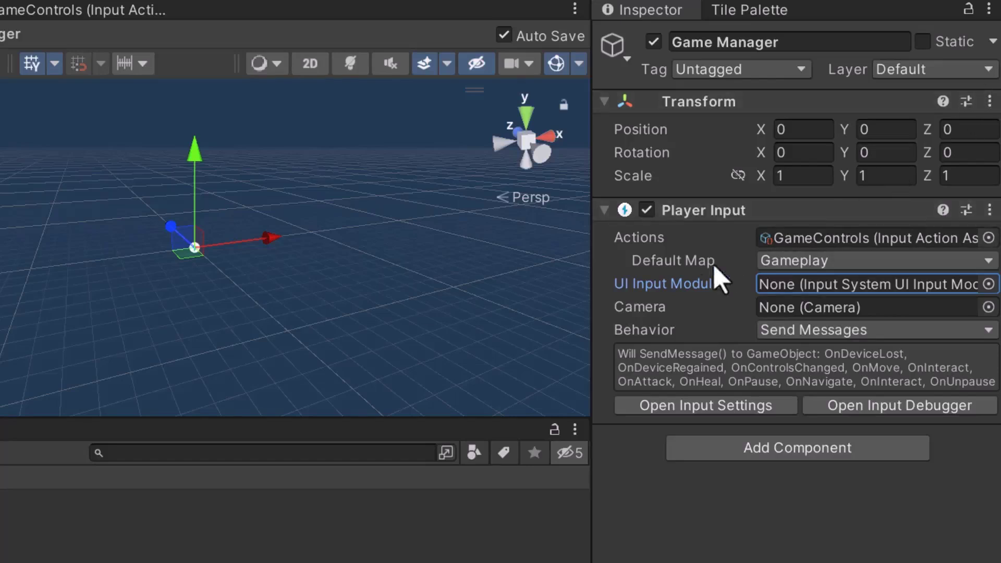
pyautogui.click(648, 310)
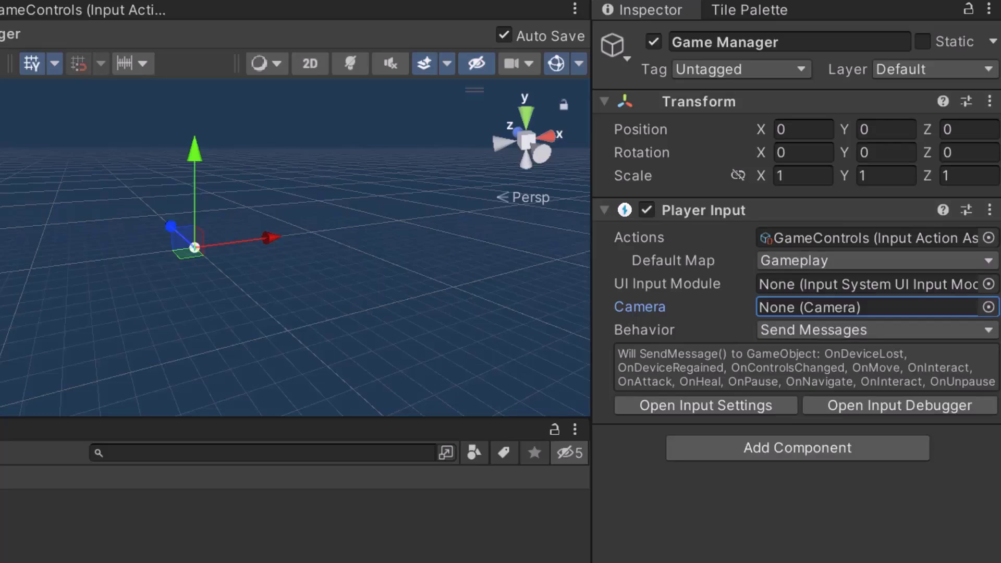
pyautogui.click(661, 335)
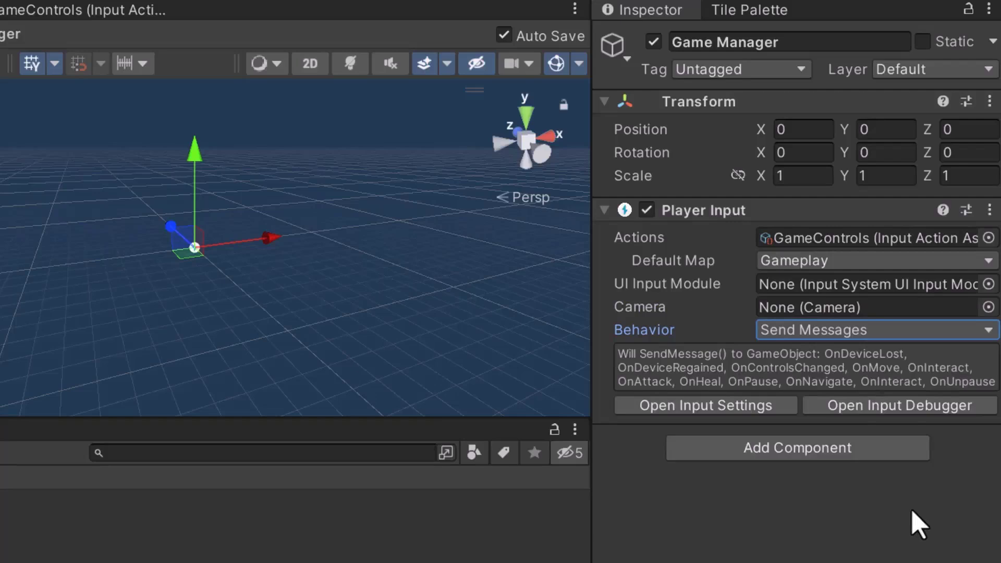
pyautogui.click(923, 337)
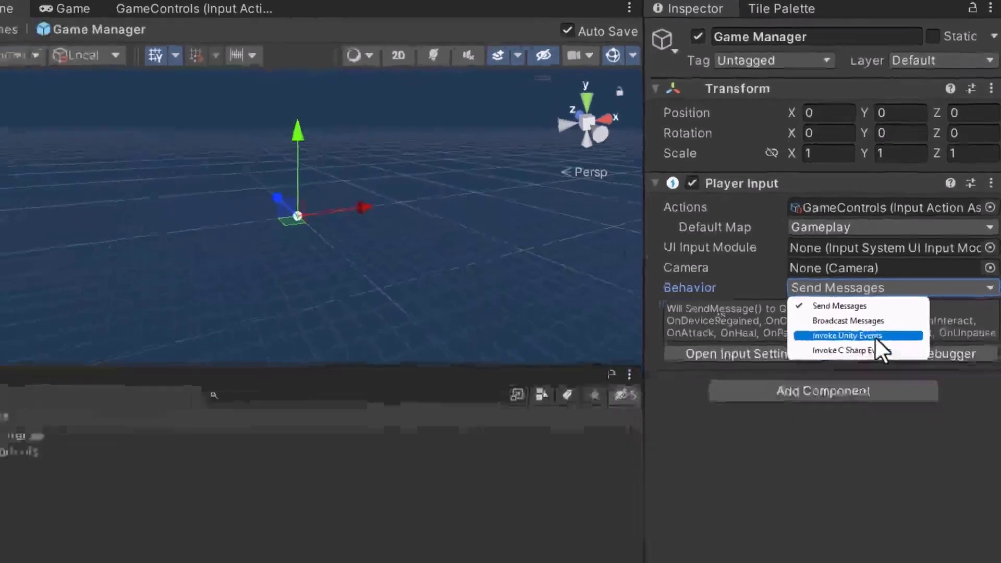
pyautogui.click(855, 385)
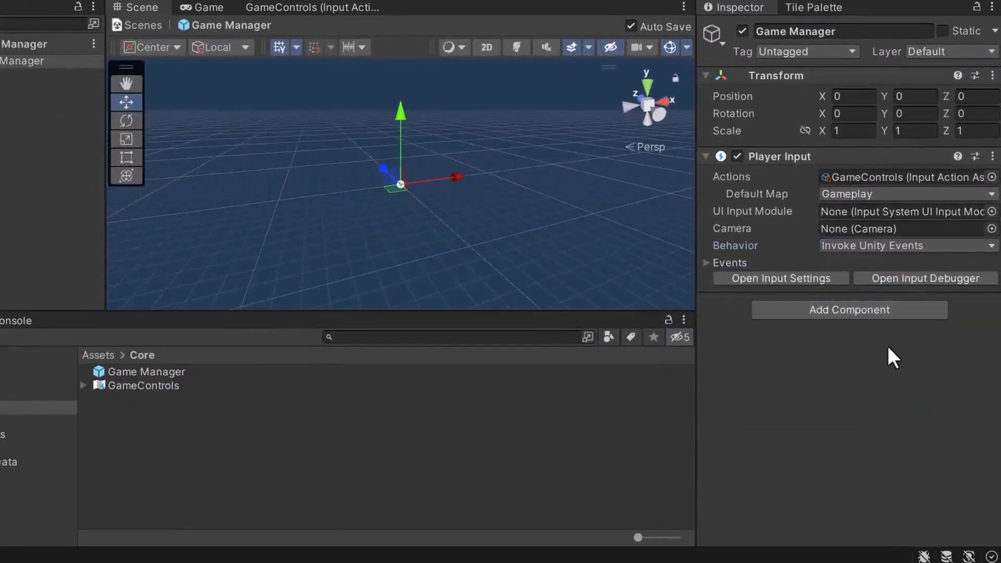
pyautogui.click(705, 263)
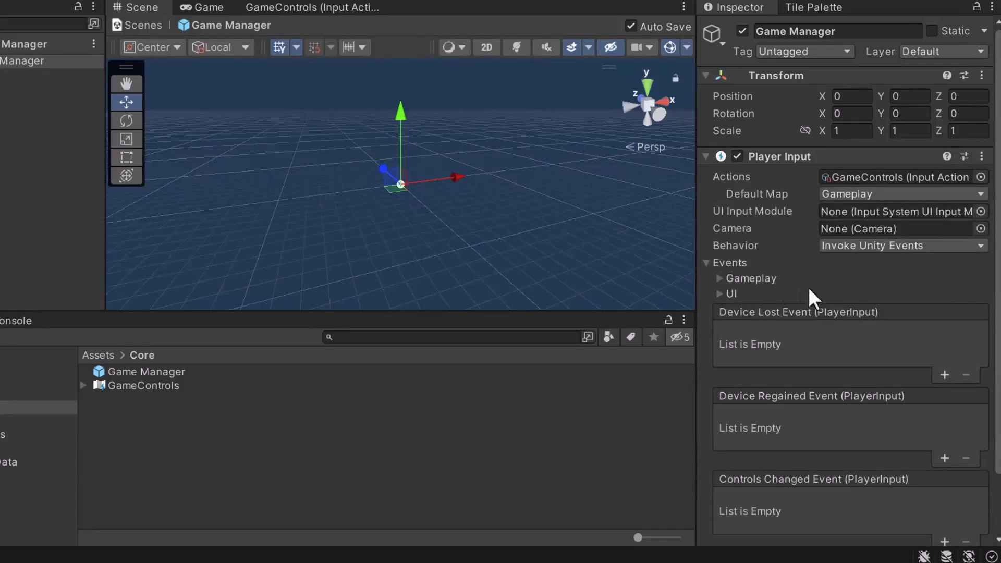
pyautogui.scroll(-3, 809, 292)
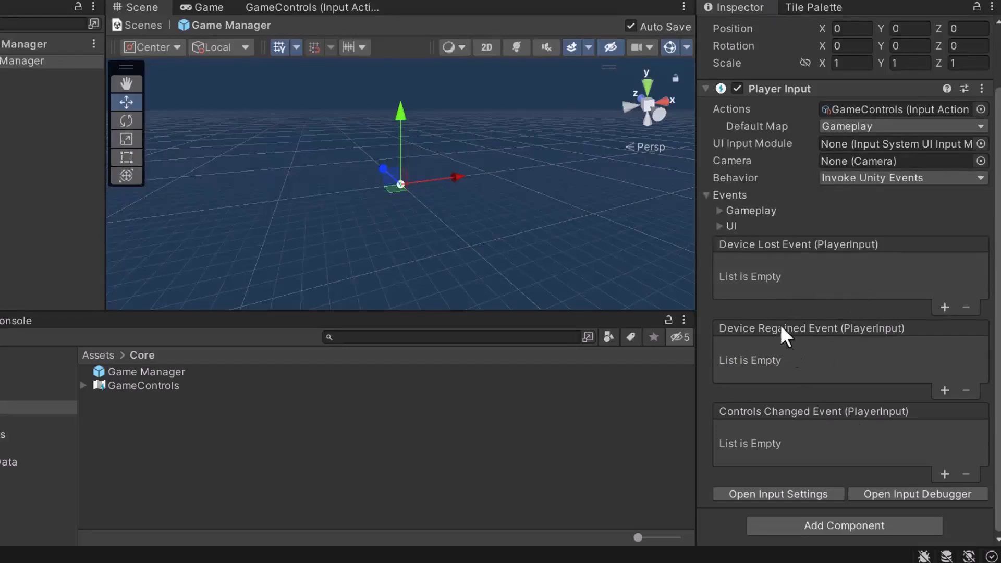
pyautogui.click(719, 214)
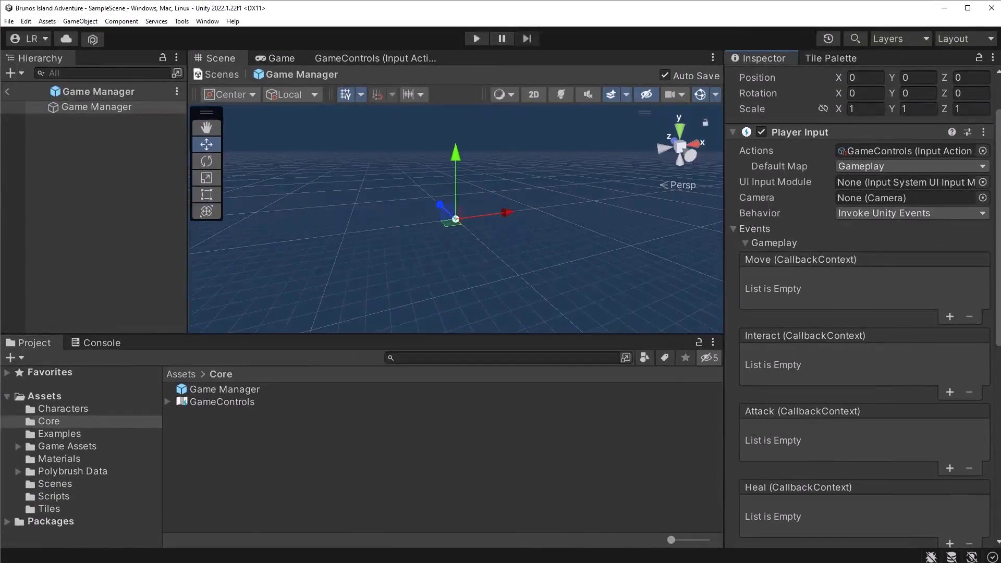
# Return to SampleScene and add a Runtime Only callback entry to the Move event of the Game Manager instance.
pyautogui.click(7, 93)
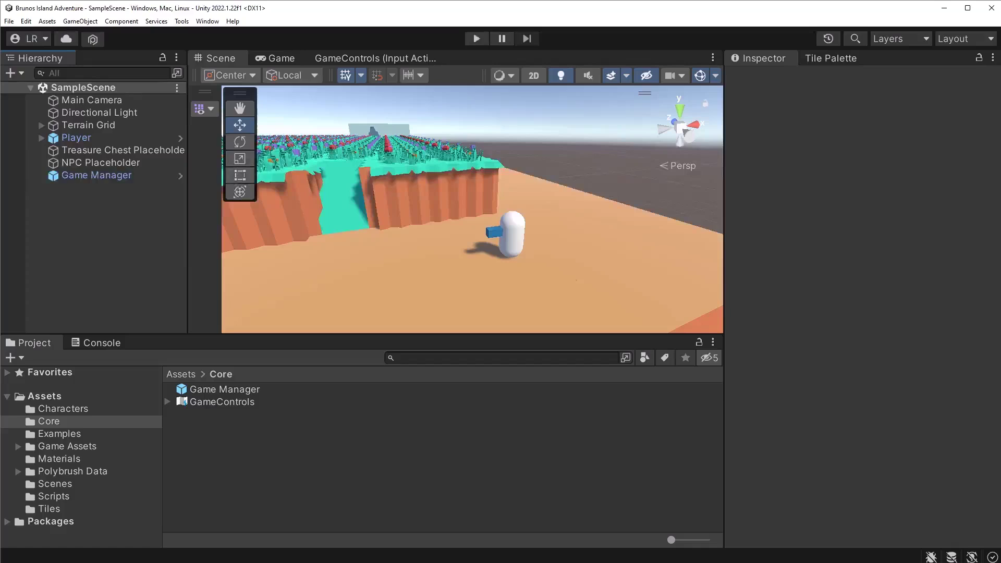
pyautogui.click(94, 176)
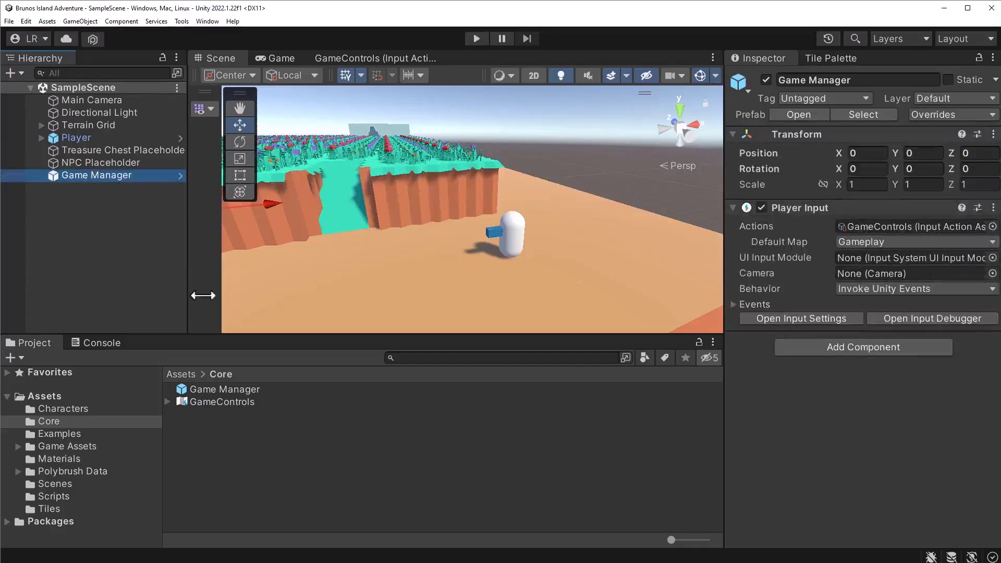
pyautogui.click(736, 304)
pyautogui.click(746, 317)
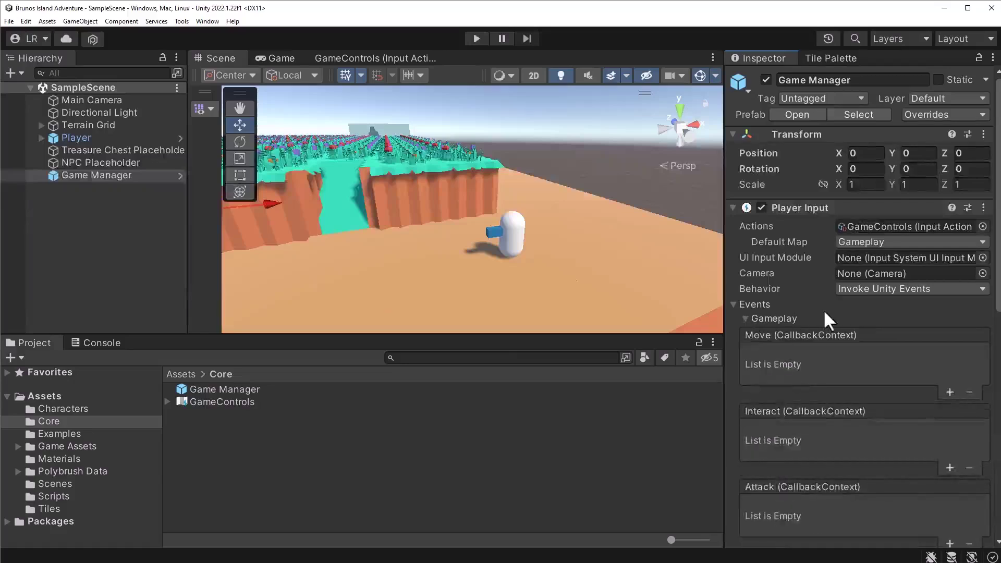
pyautogui.scroll(-5, 824, 309)
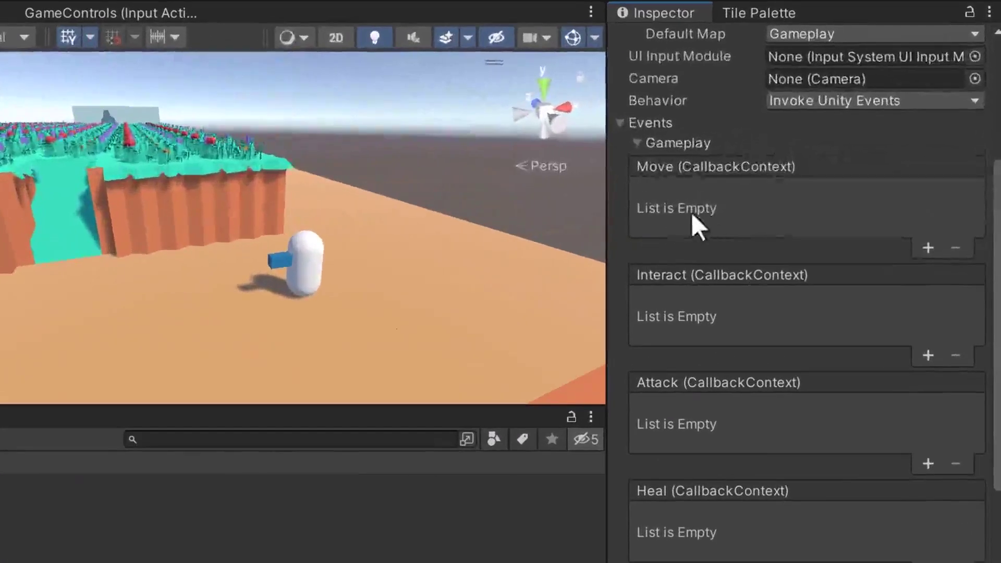
pyautogui.click(928, 248)
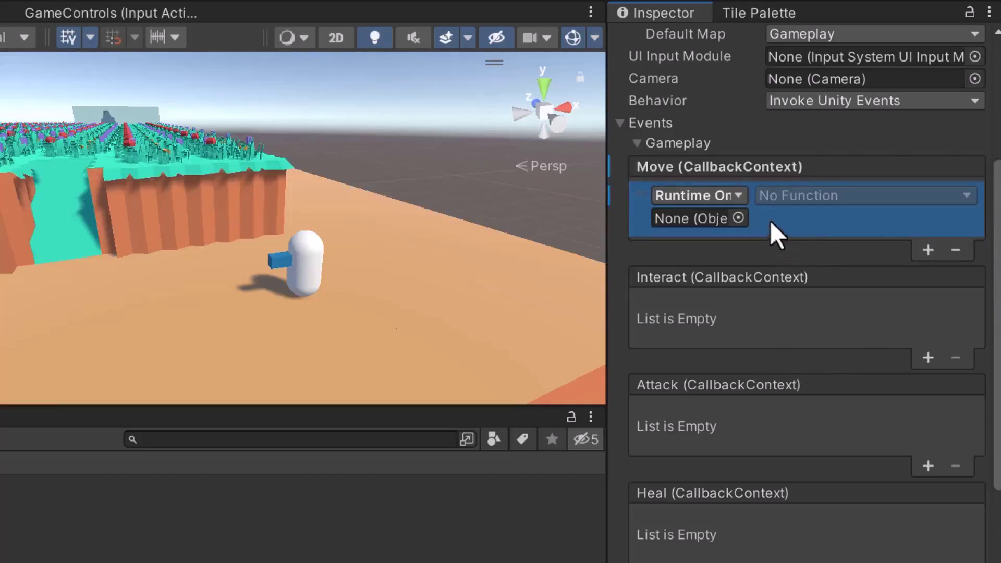
pyautogui.click(738, 196)
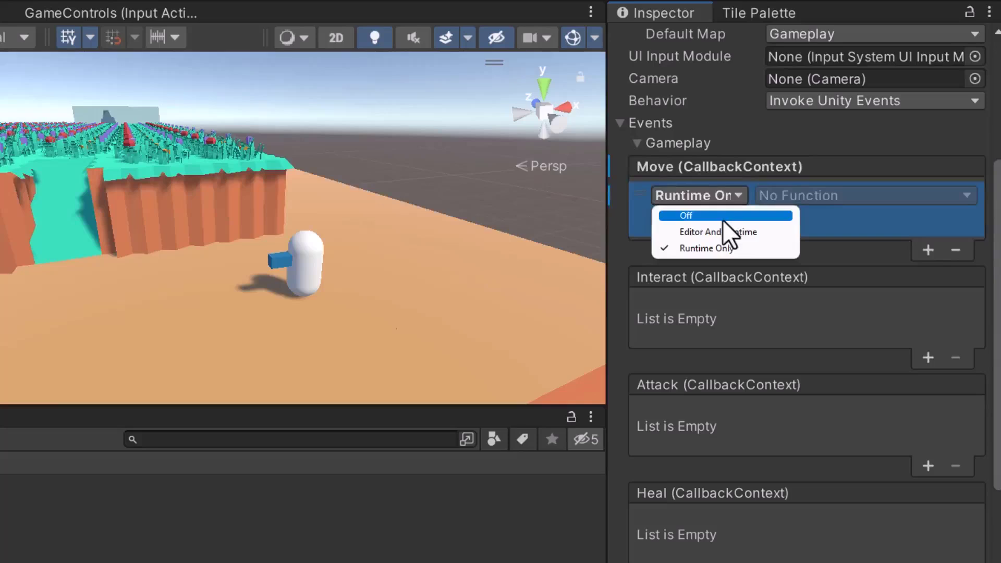
pyautogui.click(705, 251)
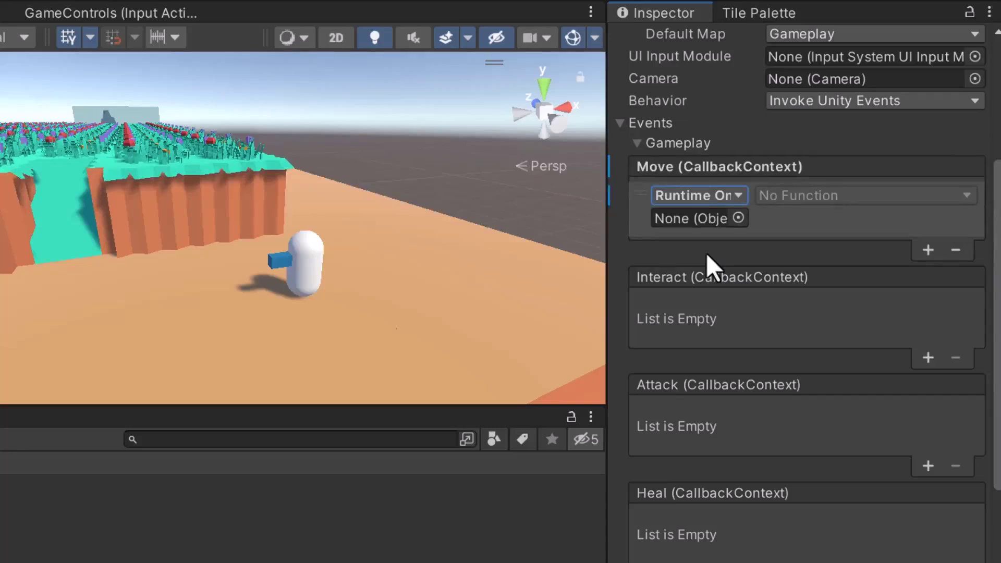
# Assign the scene's Player object as the target of the Move event's callback entry.
pyautogui.click(737, 218)
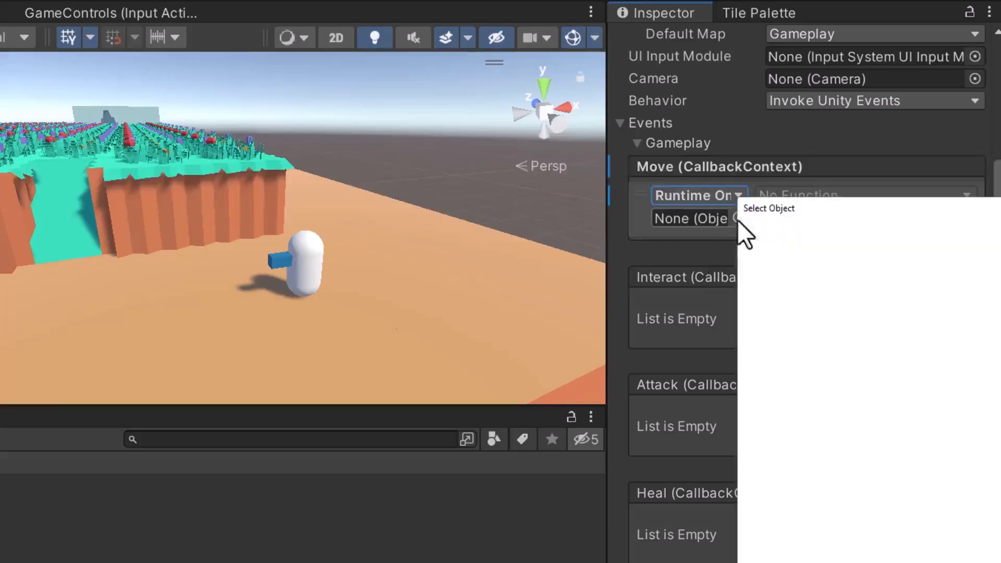
pyautogui.moveTo(864, 217); pyautogui.dragTo(365, 120)
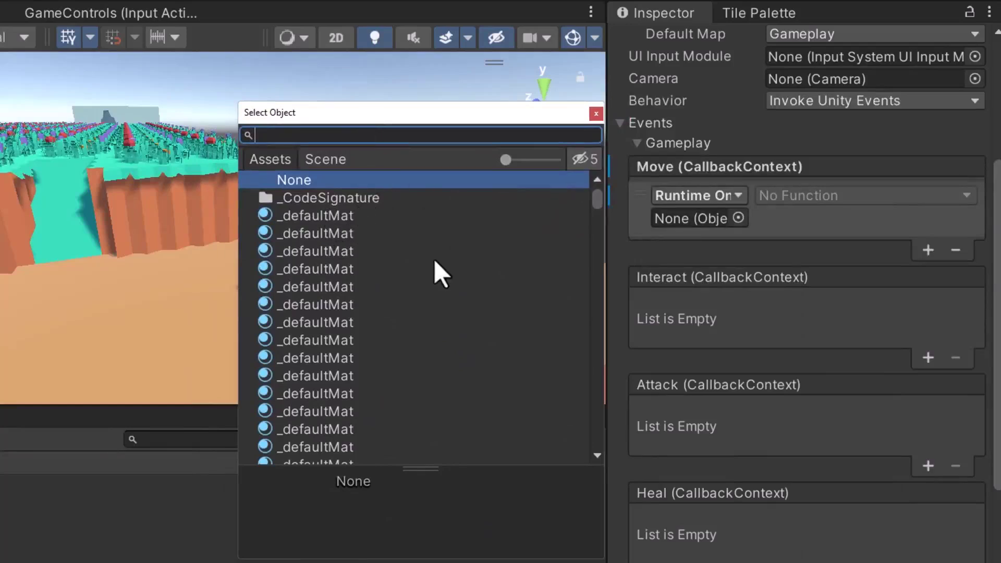
pyautogui.click(328, 160)
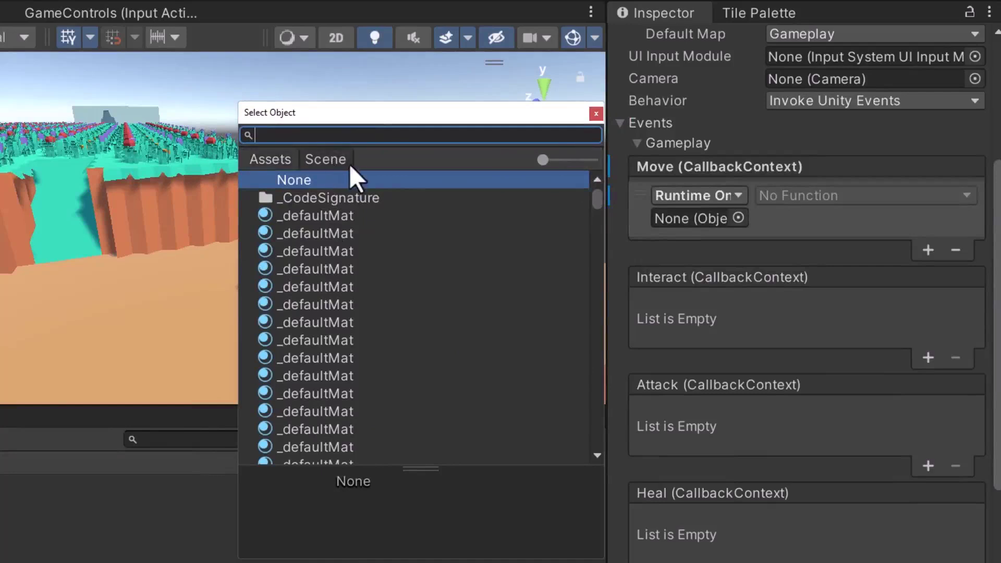
pyautogui.click(267, 163)
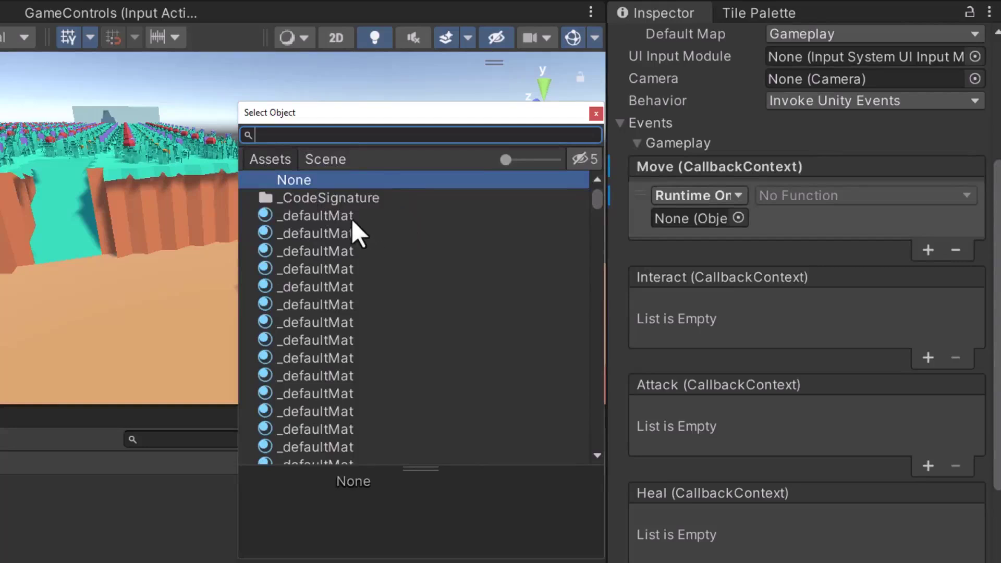
pyautogui.click(337, 164)
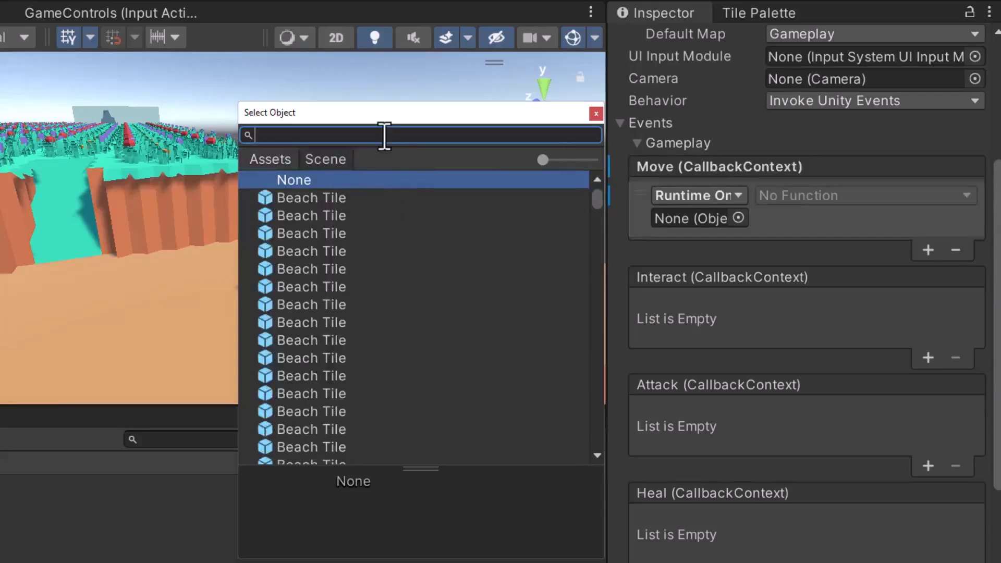
pyautogui.write('Player')
pyautogui.click(303, 201)
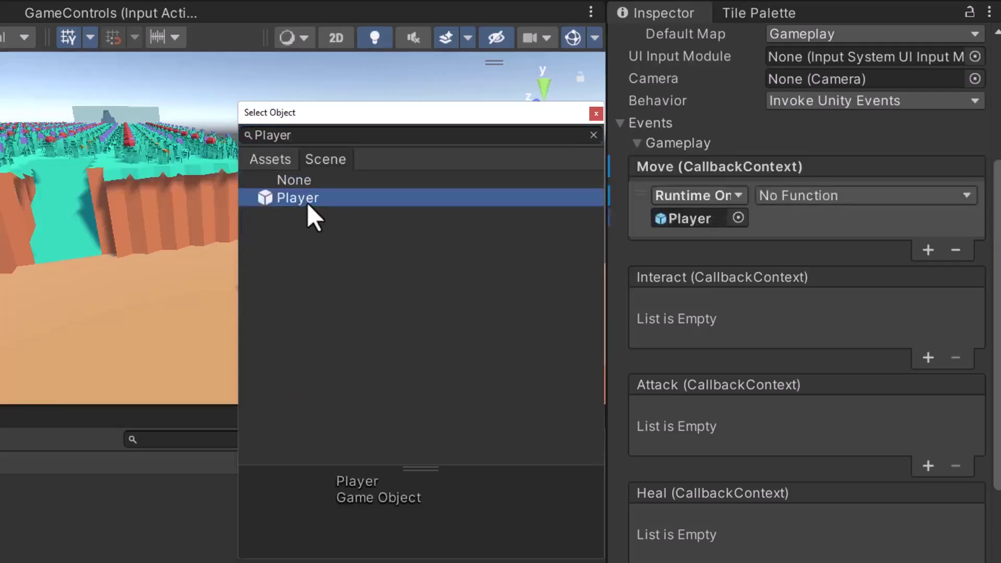
pyautogui.doubleClick(342, 204)
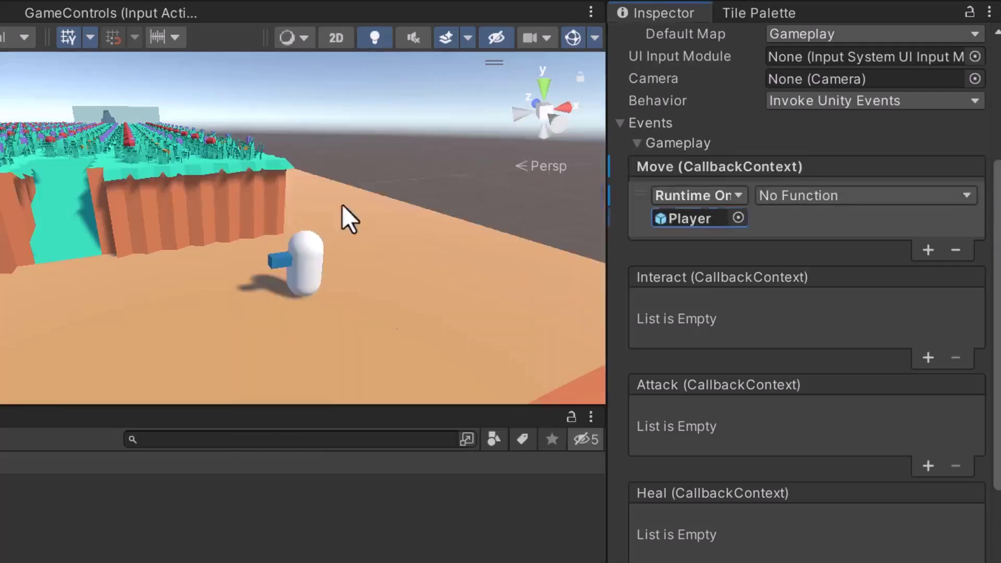
# Set the Move callback's function to HandleMove from the Player's Movement component.
pyautogui.click(834, 198)
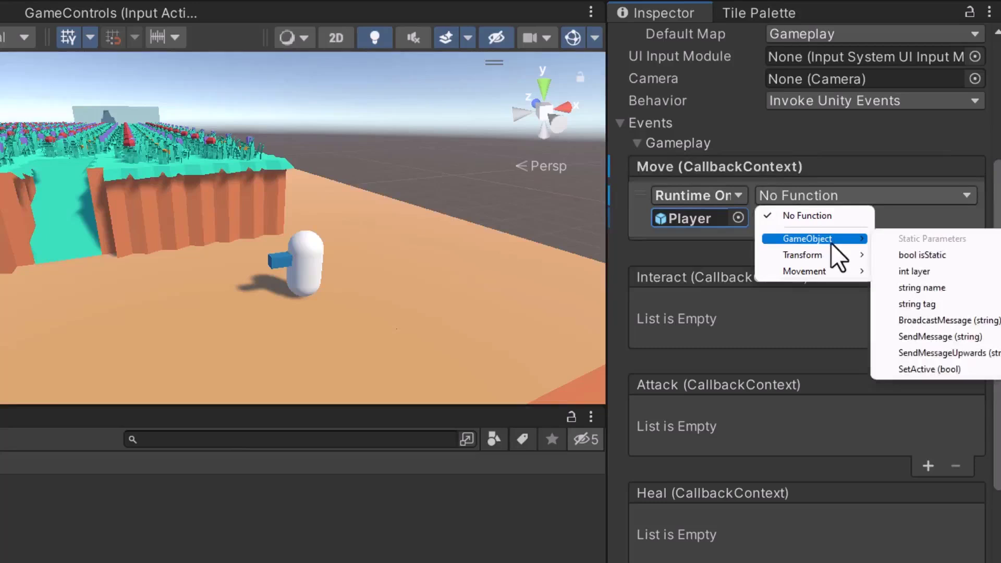
pyautogui.moveTo(828, 268)
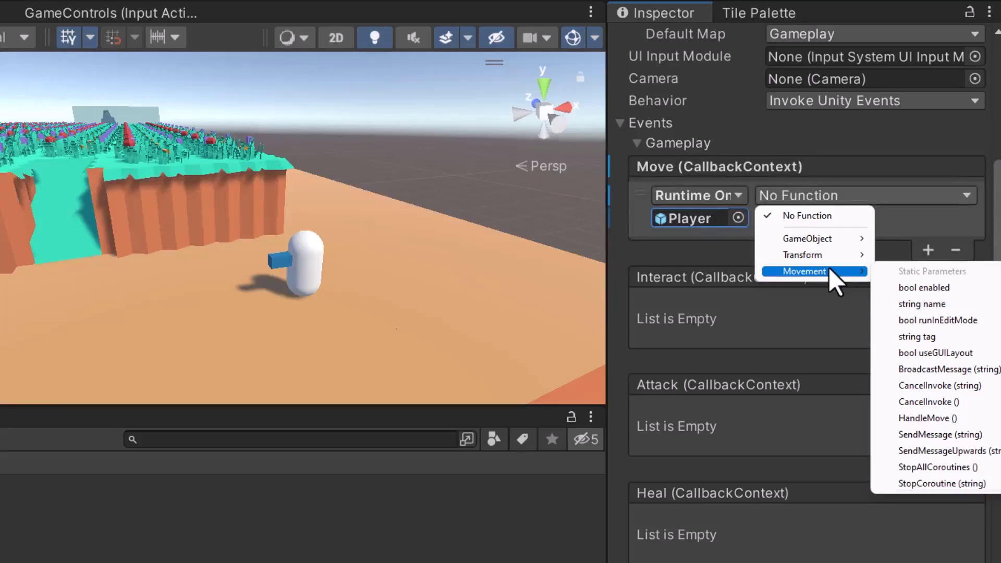
pyautogui.click(964, 420)
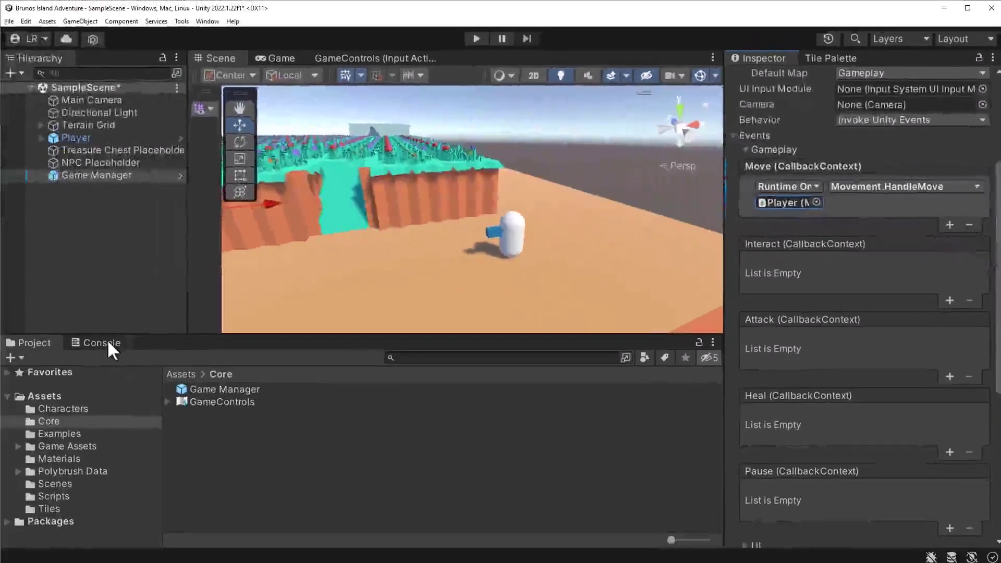
# Bring up the Console with no object selected and run SampleScene in Play mode.
pyautogui.click(111, 350)
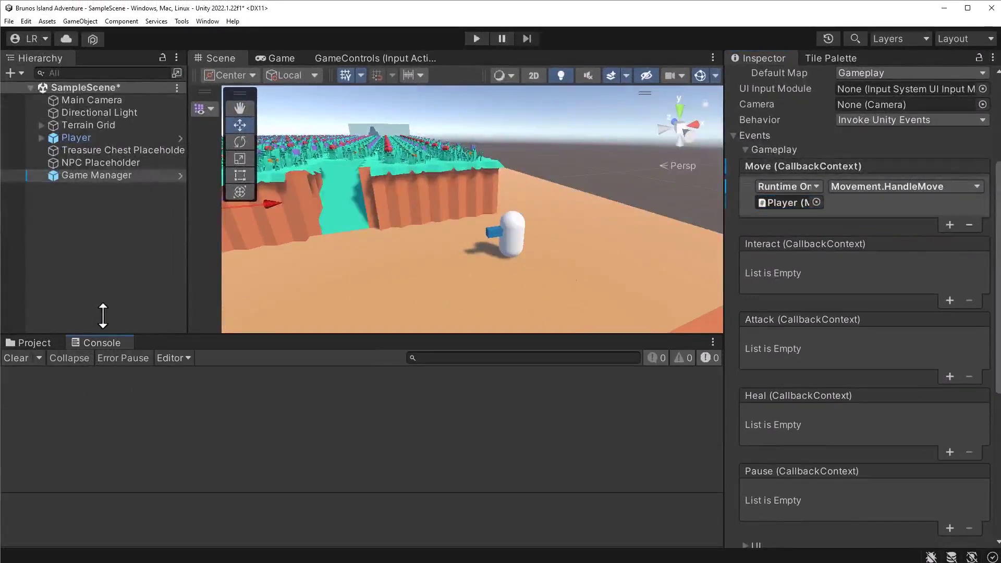
pyautogui.click(122, 309)
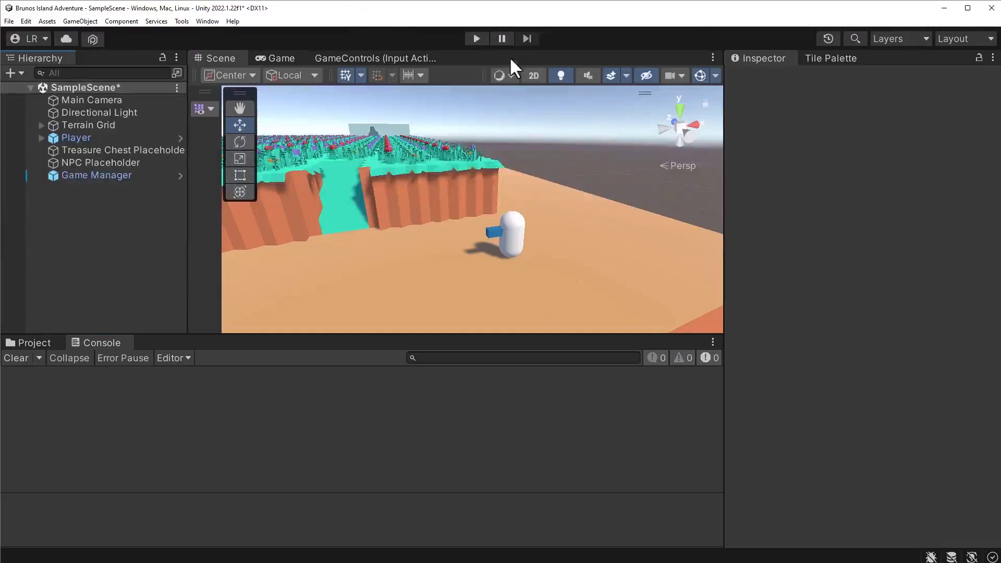
pyautogui.click(476, 38)
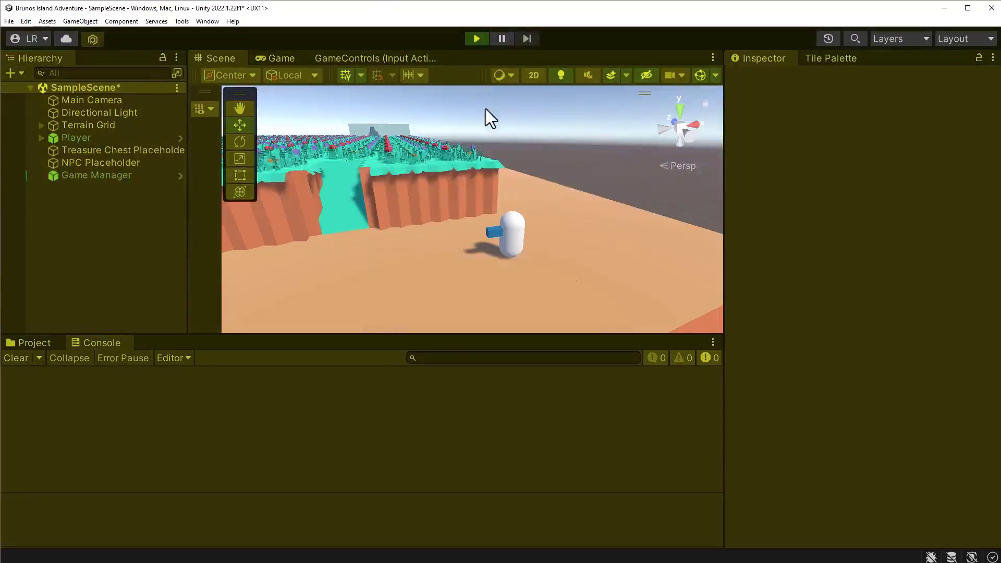
# Trigger the Move action repeatedly in all four directions in the running game to test the HandleMove callback.
pyautogui.press('w')
pyautogui.press('a')
pyautogui.press('s')
pyautogui.press('d')
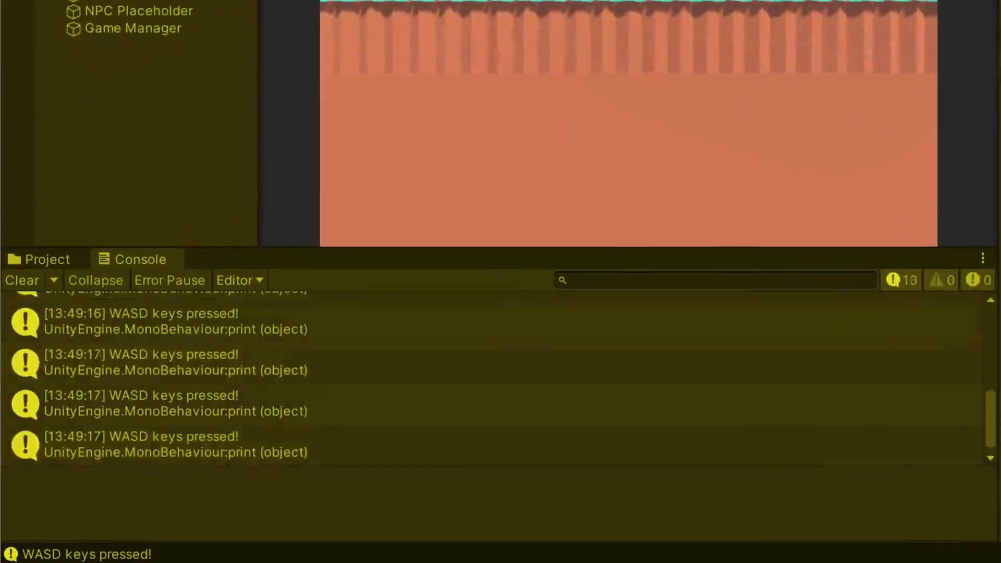
pyautogui.press('w')
pyautogui.press('a')
pyautogui.press('s')
pyautogui.press('d')
pyautogui.press('w')
pyautogui.press('a')
pyautogui.press('s')
pyautogui.press('d')
pyautogui.press('w')
pyautogui.press('a')
pyautogui.press('s')
pyautogui.press('d')
pyautogui.press('w')
pyautogui.press('a')
pyautogui.press('s')
pyautogui.press('d')
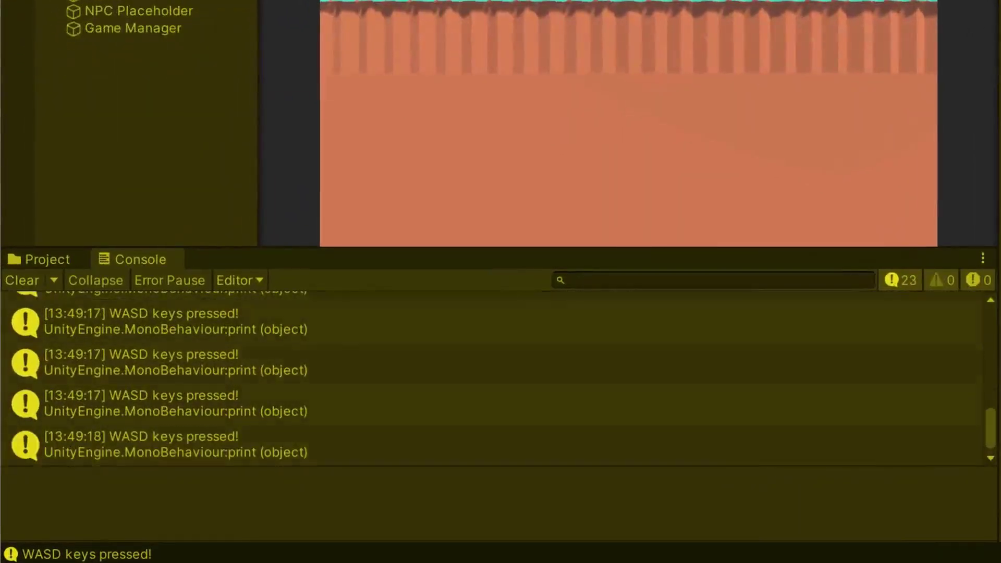
pyautogui.press('w')
pyautogui.press('a')
pyautogui.press('s')
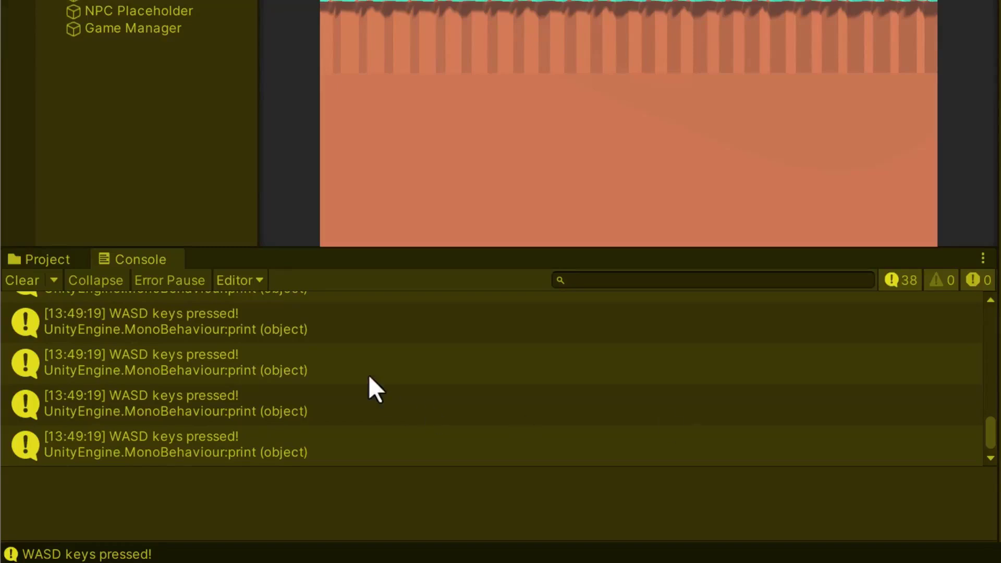
# Review the earlier logged messages in the Console and collapse identical entries into one.
pyautogui.scroll(5, 599, 374)
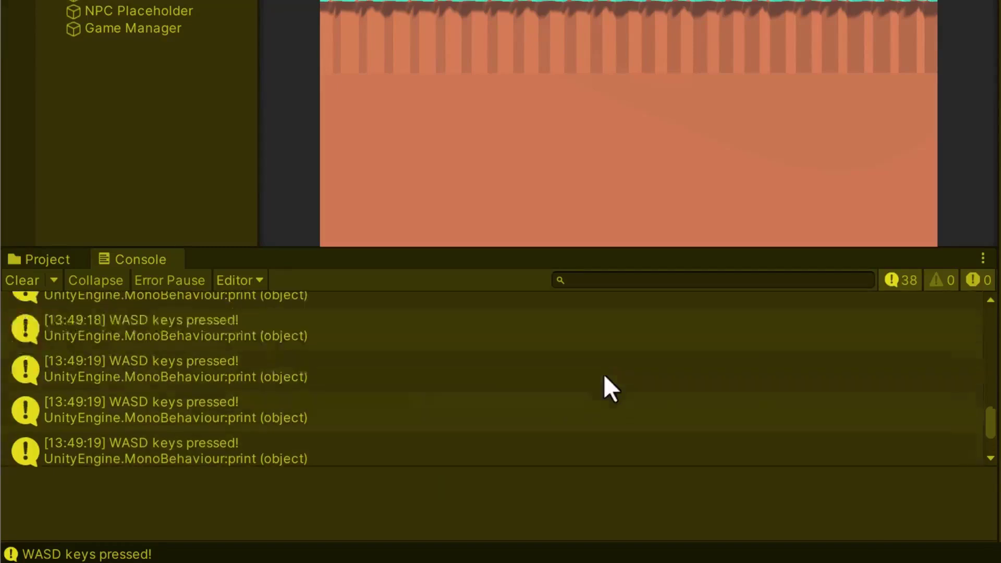
pyautogui.scroll(3, 600, 372)
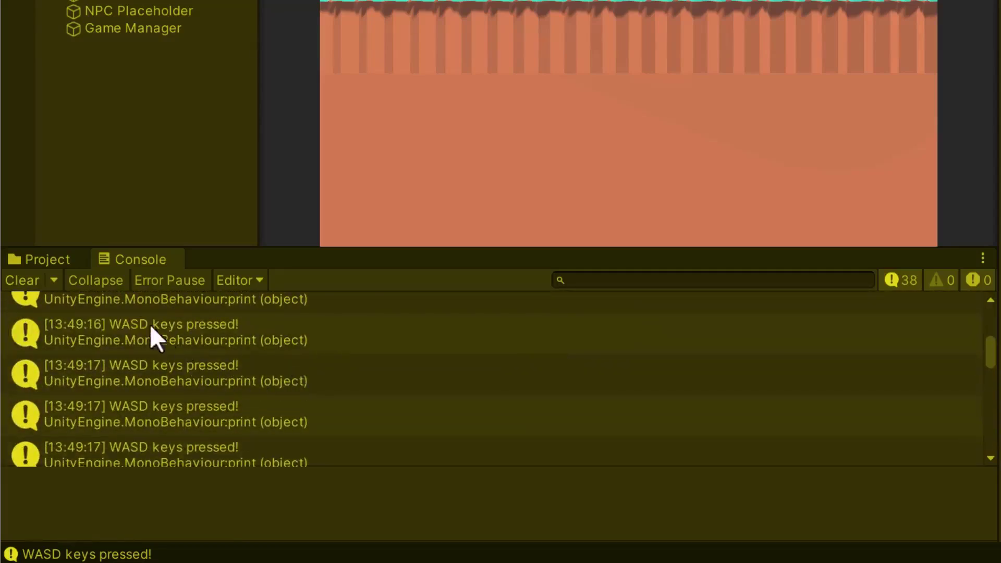
pyautogui.click(96, 285)
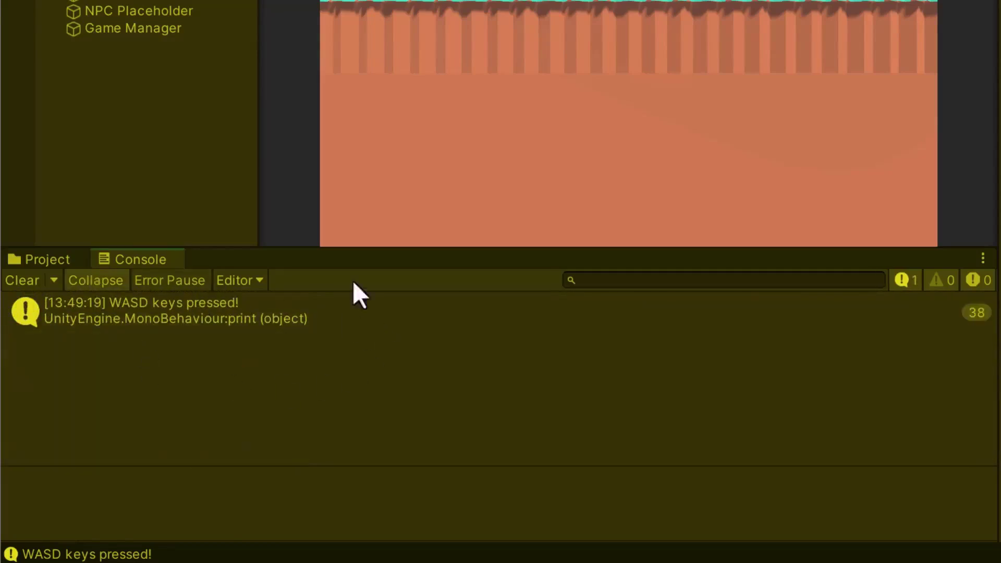